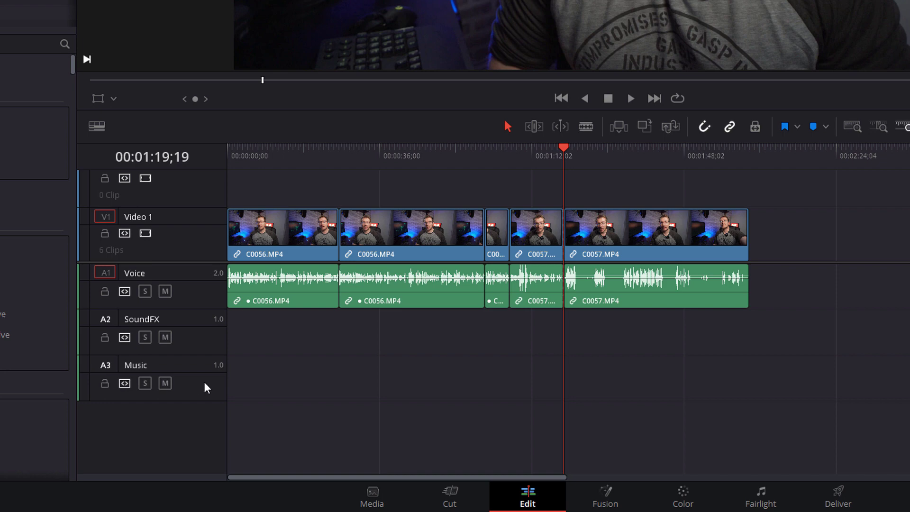
# Show the VST Effects list under Audio FX to reveal the four Alex Audio Butler plugins
pyautogui.moveTo(328, 411); pyautogui.dragTo(115, 279)
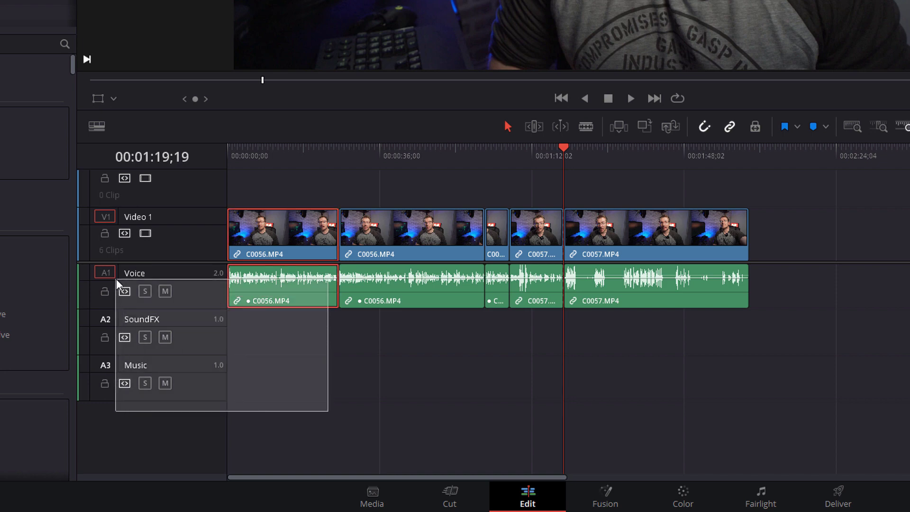
pyautogui.click(310, 391)
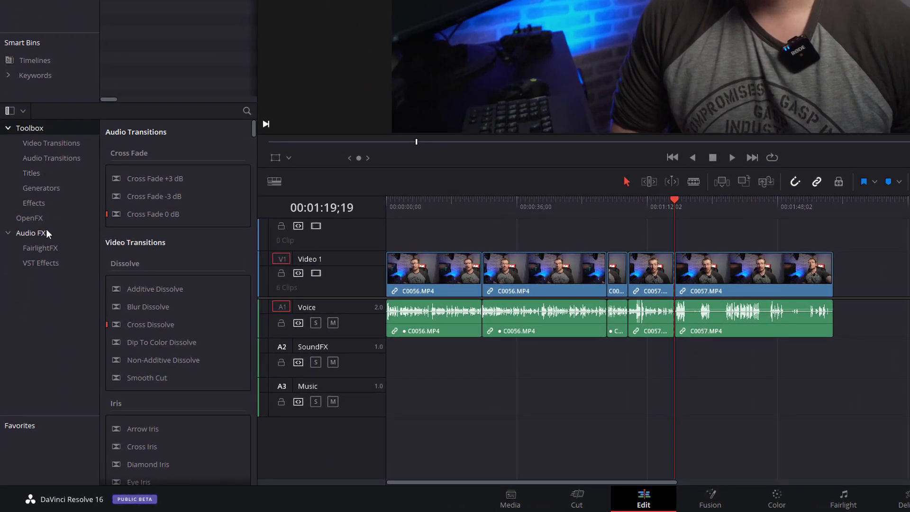
pyautogui.click(50, 263)
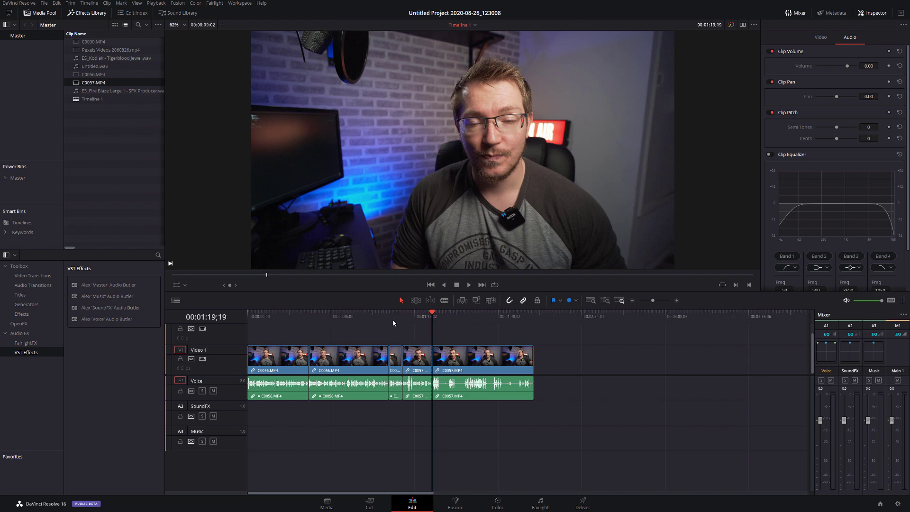
# Play the voice from about 01:06 past the one-minute mark, zooming the timeline in twice
pyautogui.moveTo(391, 316); pyautogui.dragTo(396, 319)
pyautogui.press('space')
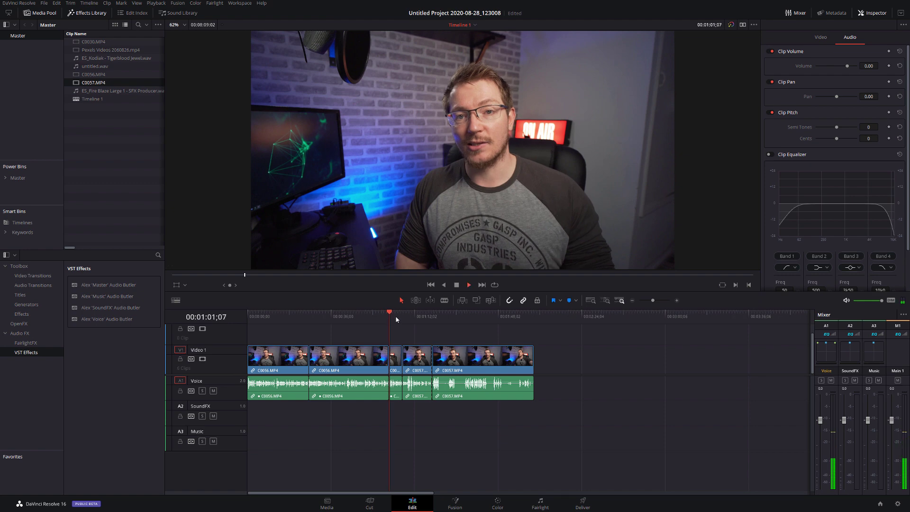
pyautogui.click(677, 302)
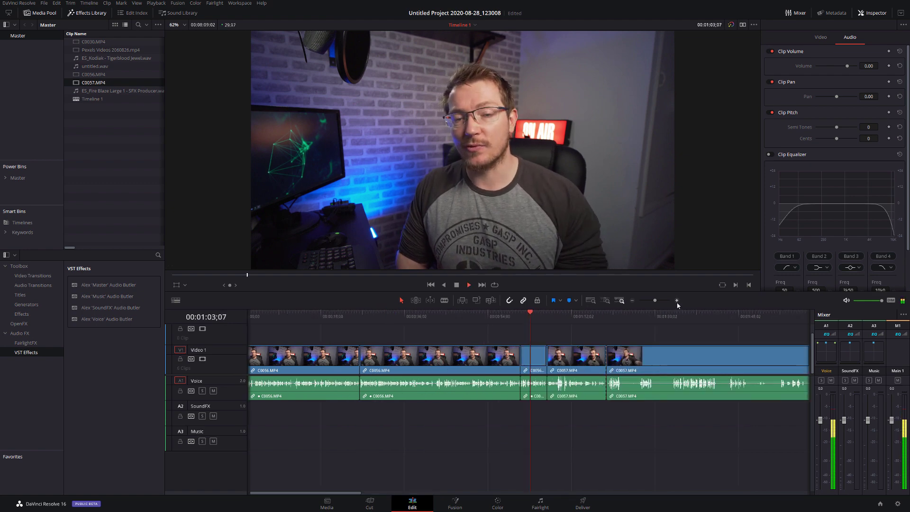
pyautogui.click(677, 301)
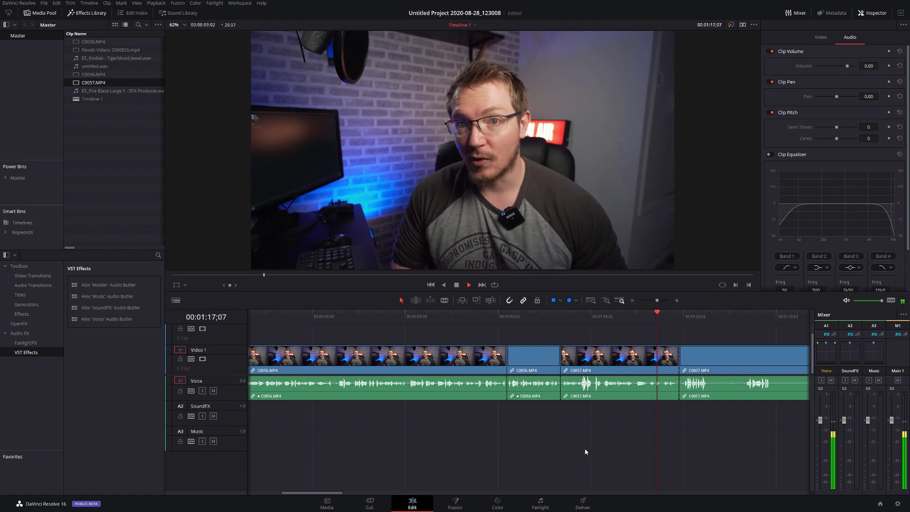
pyautogui.press('space')
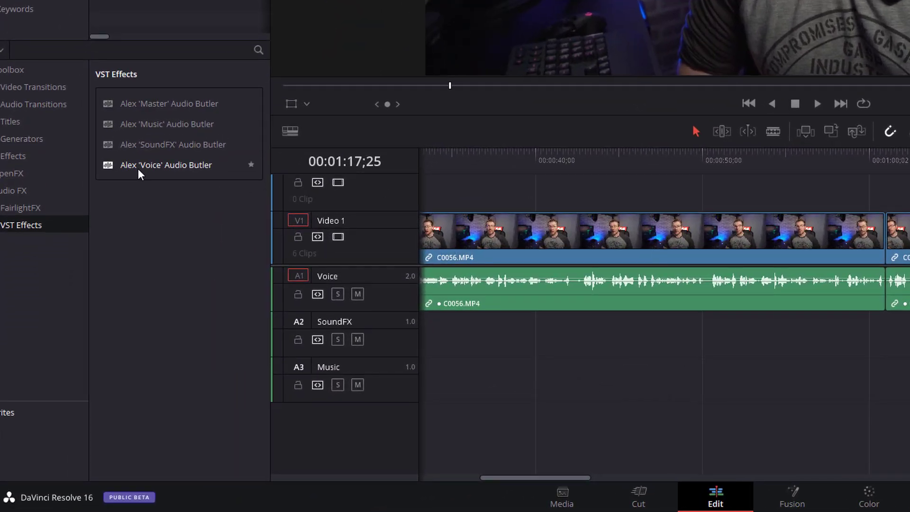
# Apply Alex 'Voice' Audio Butler to the Voice track, keeping Varying Source(s) and General compression
pyautogui.moveTo(129, 168); pyautogui.dragTo(388, 293)
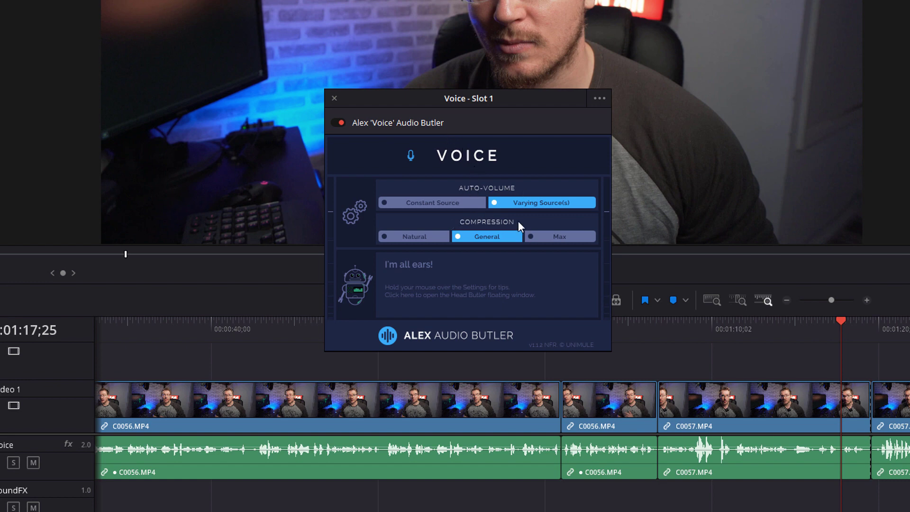
pyautogui.moveTo(425, 204)
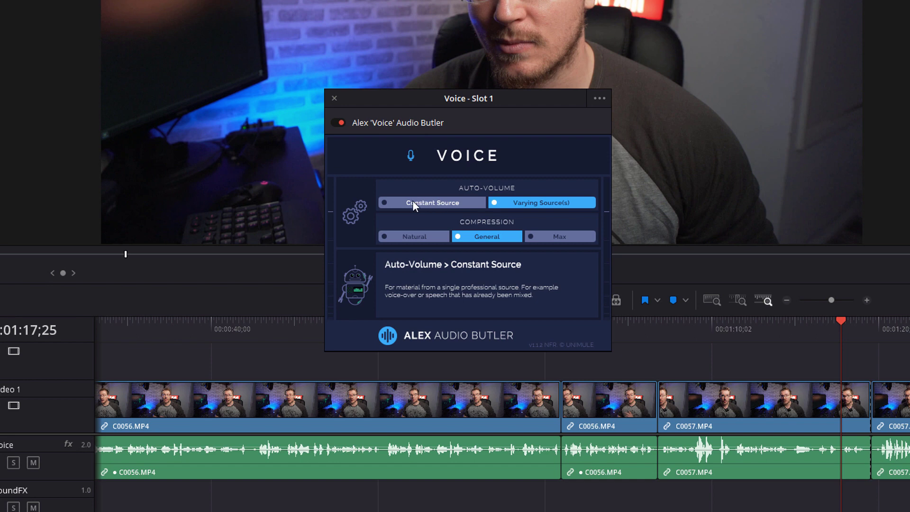
pyautogui.moveTo(536, 209)
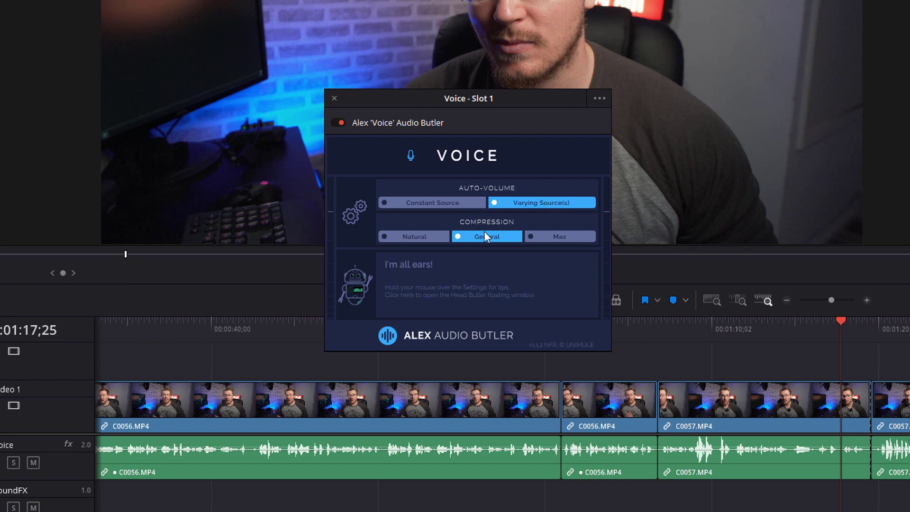
pyautogui.moveTo(435, 234)
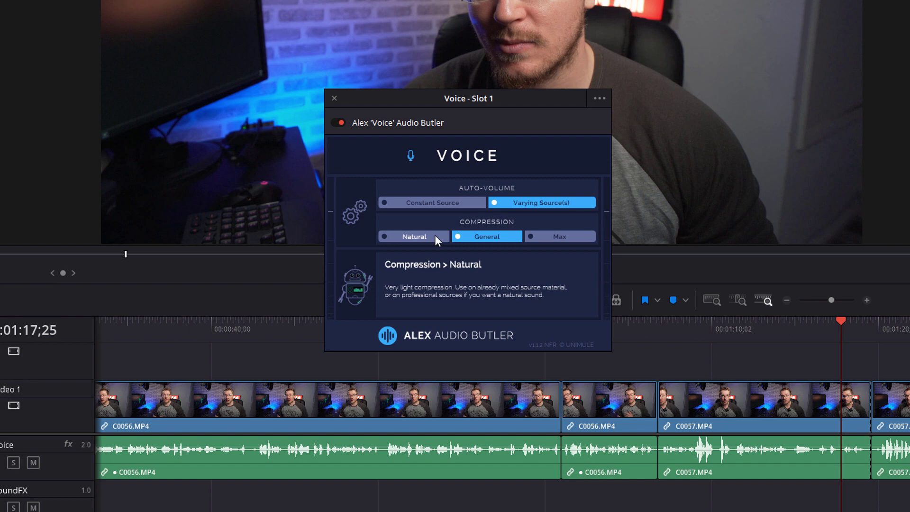
pyautogui.moveTo(498, 233)
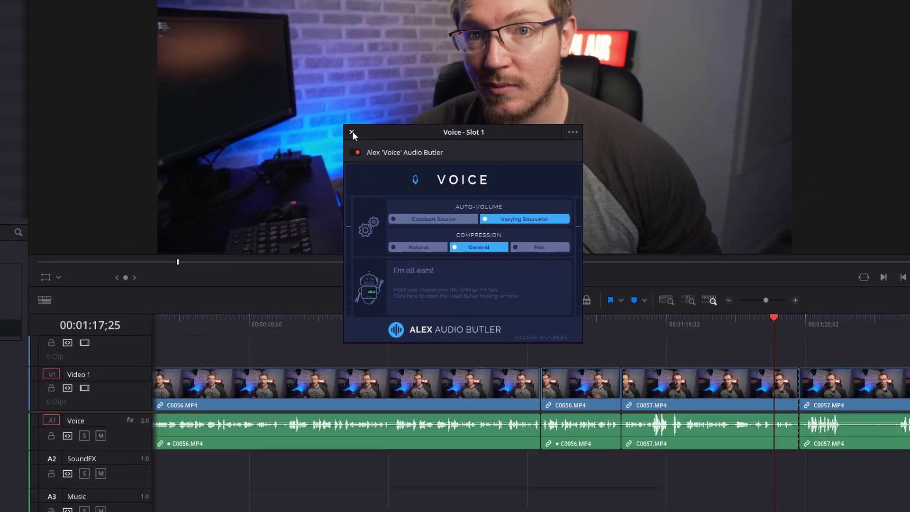
pyautogui.click(351, 132)
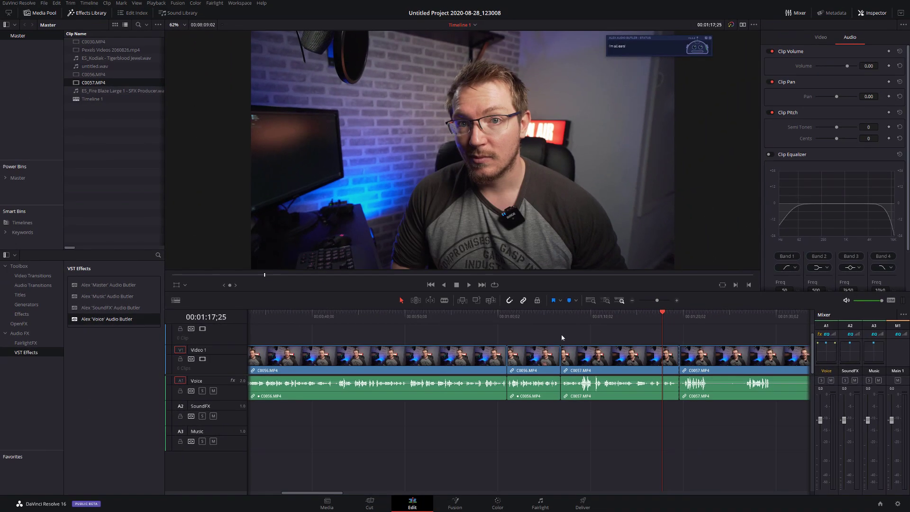
# Play the voice from the first C0056 clip with the Voice Audio Butler active
pyautogui.click(543, 317)
pyautogui.press('space')
pyautogui.click(521, 317)
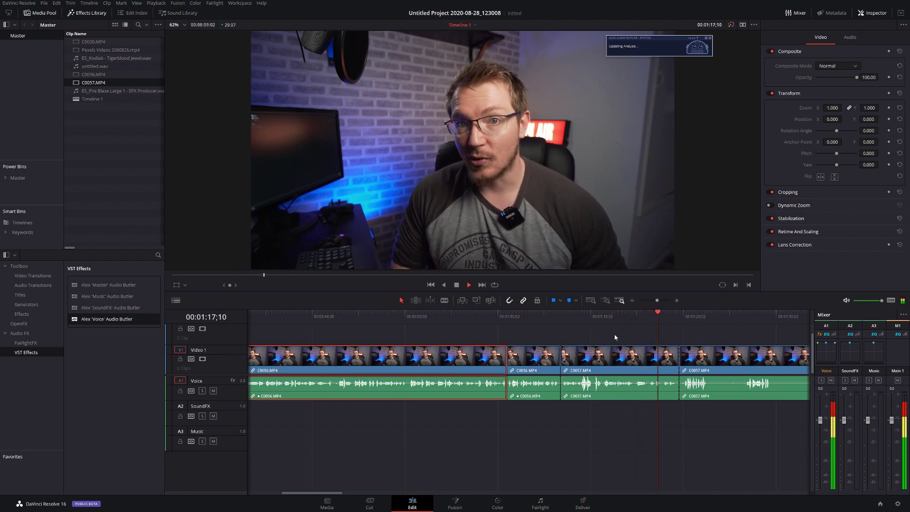
pyautogui.press('space')
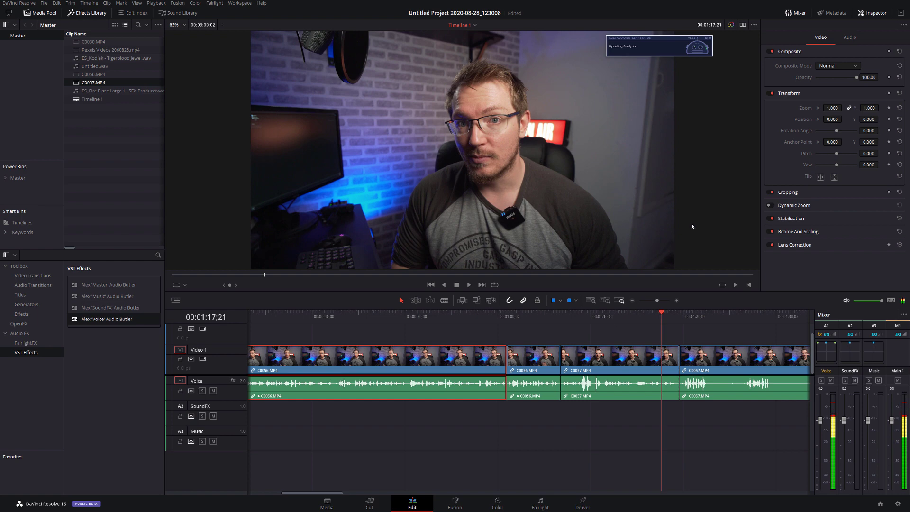
# Bypass the Voice Audio Butler in the Inspector Audio tab and replay from 01:07;01
pyautogui.click(846, 42)
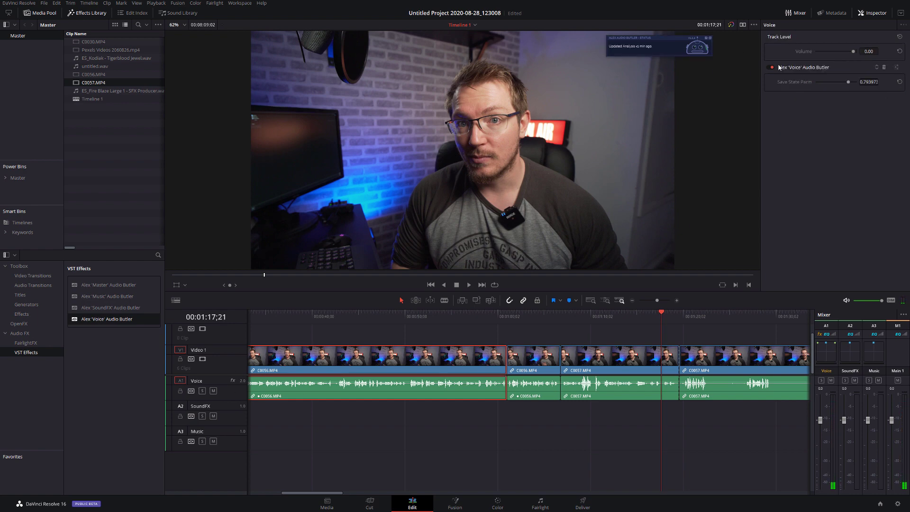
pyautogui.click(771, 67)
pyautogui.click(561, 316)
pyautogui.press('space')
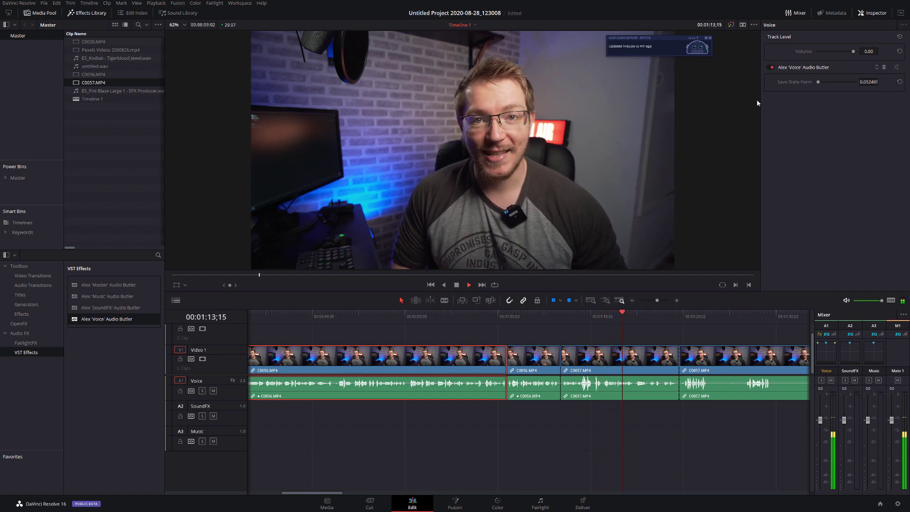
pyautogui.click(561, 314)
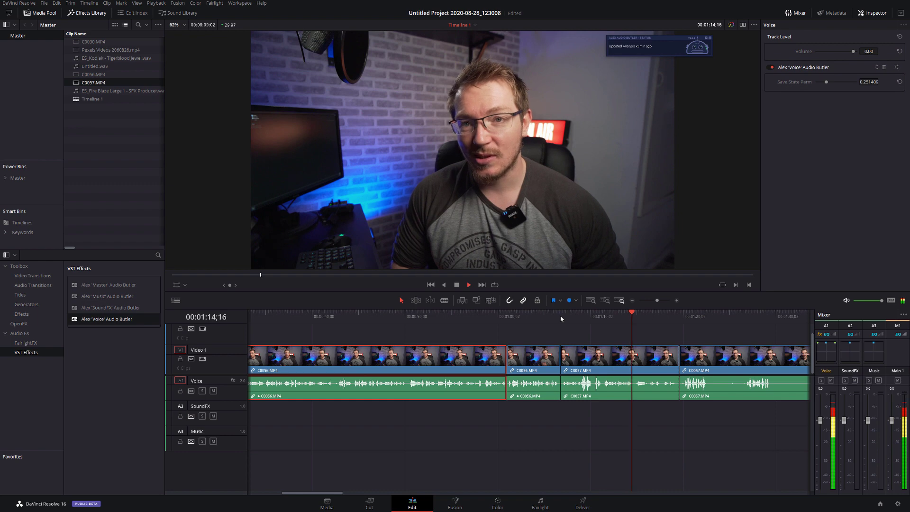
pyautogui.press('space')
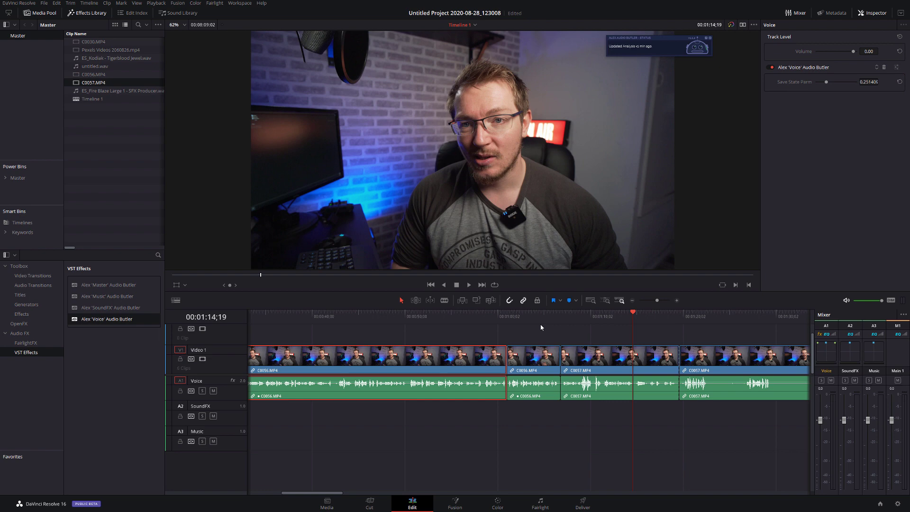
# Zoom the timeline out twice so all six clips fit, and deselect C0056
pyautogui.click(632, 300)
pyautogui.click(631, 300)
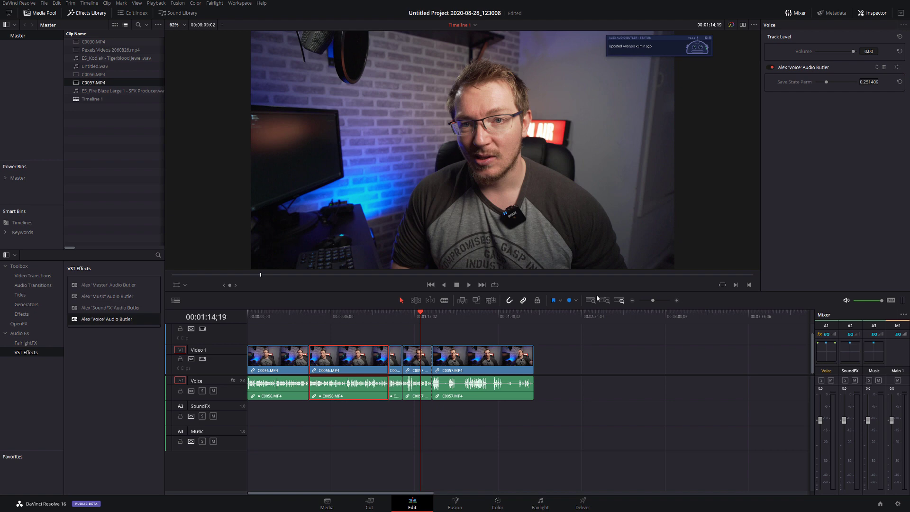
pyautogui.click(332, 334)
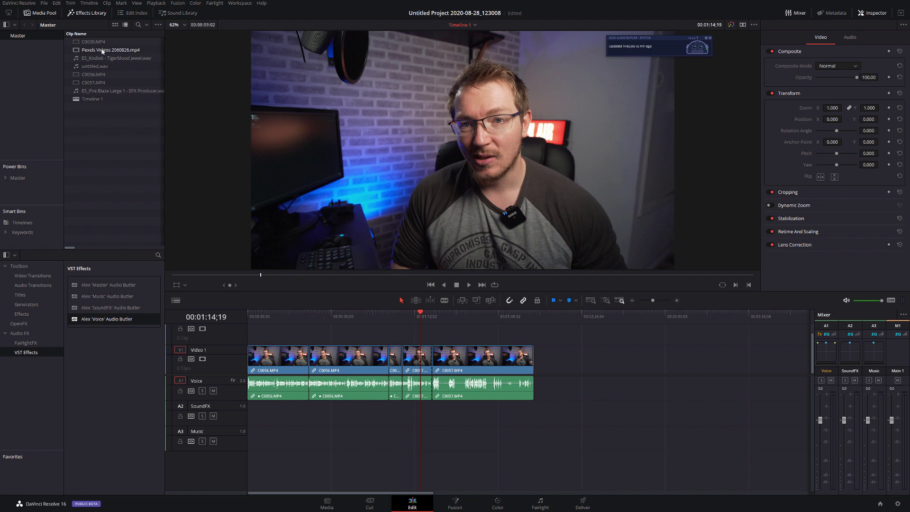
# Drop ES_Kodiak - Tigerblood Jewel.wav onto A3 Music at about 01:12 and play it with the voice
pyautogui.moveTo(108, 58); pyautogui.dragTo(411, 439)
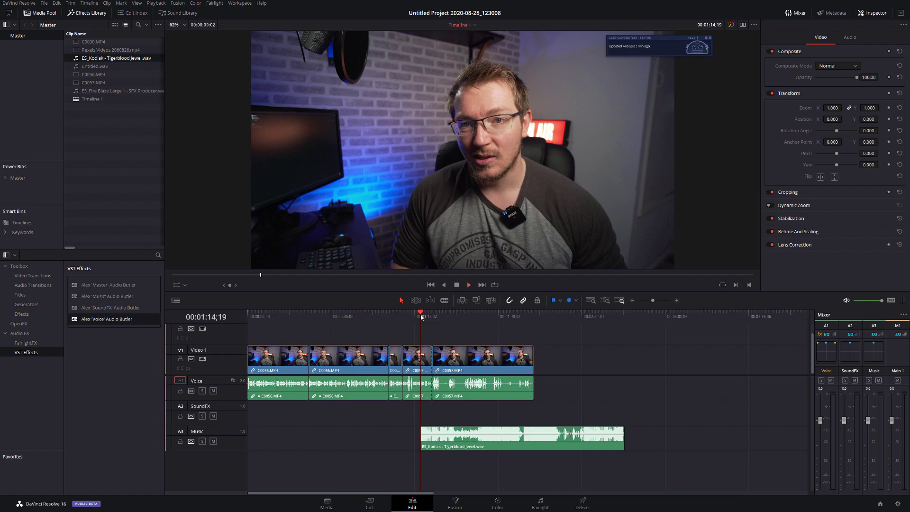
pyautogui.press('space')
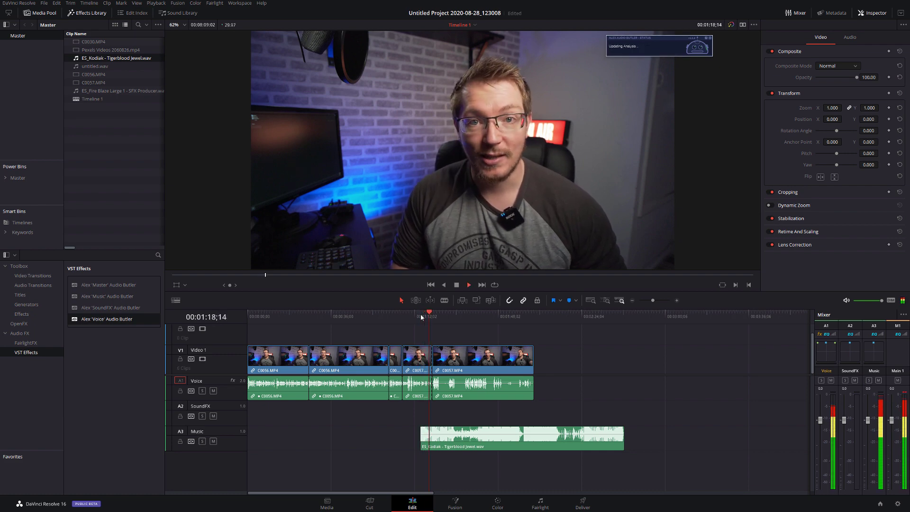
pyautogui.press('space')
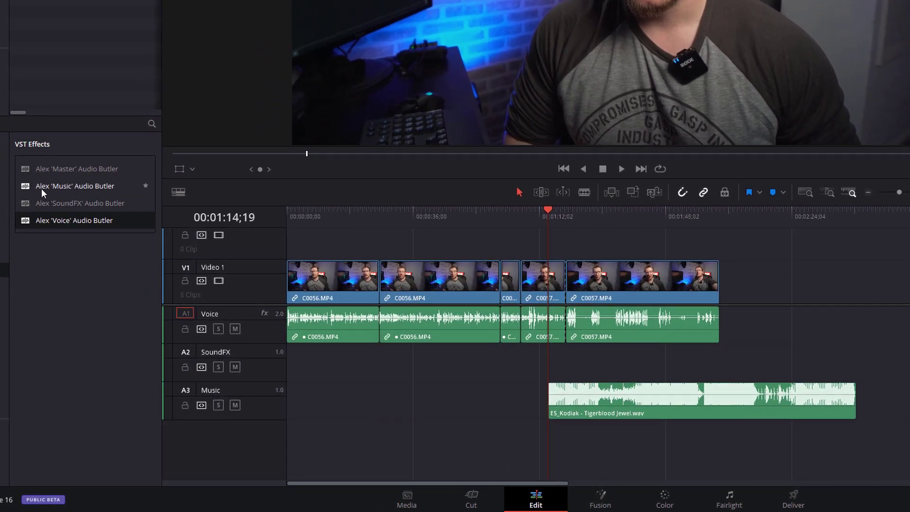
# Apply Alex 'Music' Audio Butler to A3 Music with Contrasting auto-ducking at target volume IIII
pyautogui.moveTo(84, 189); pyautogui.dragTo(263, 404)
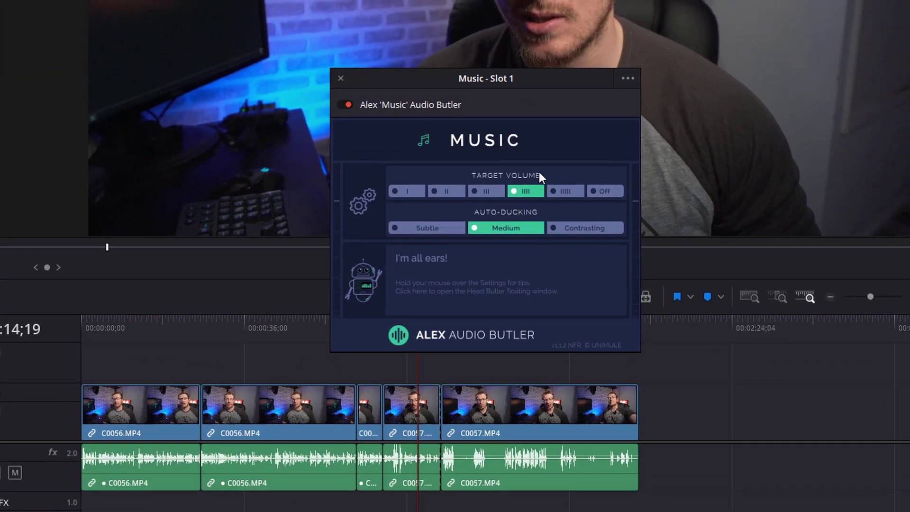
pyautogui.moveTo(414, 192)
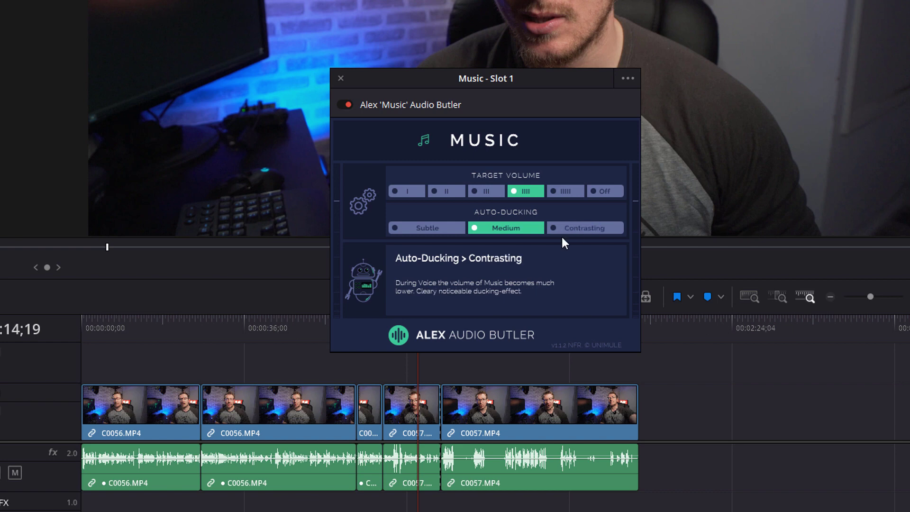
pyautogui.click(585, 229)
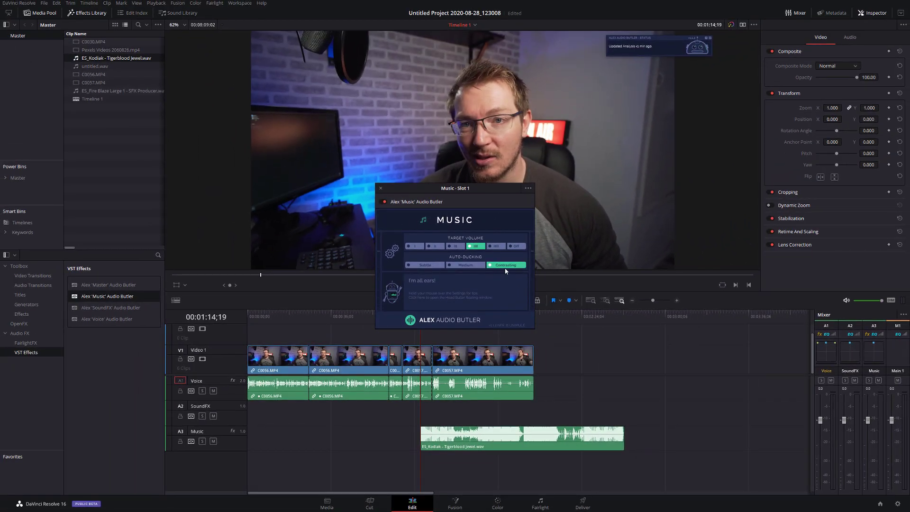
pyautogui.click(381, 189)
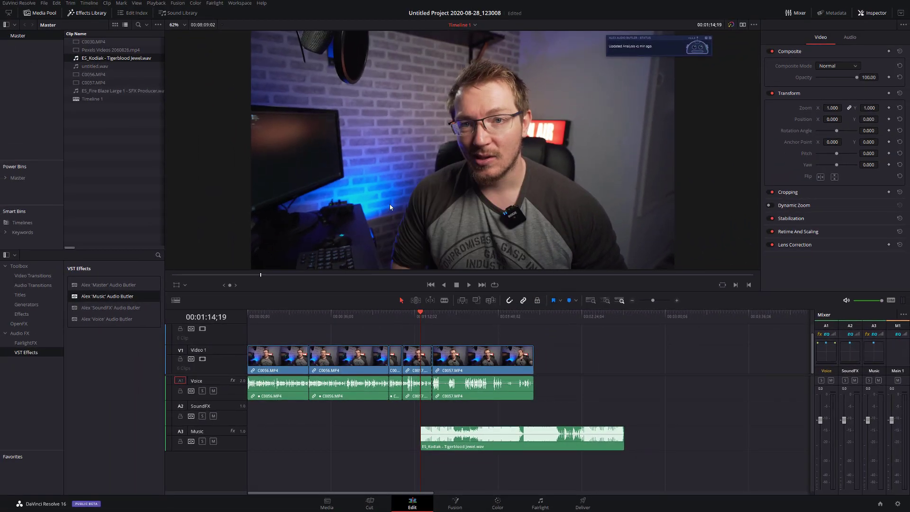
pyautogui.click(411, 316)
pyautogui.press('space')
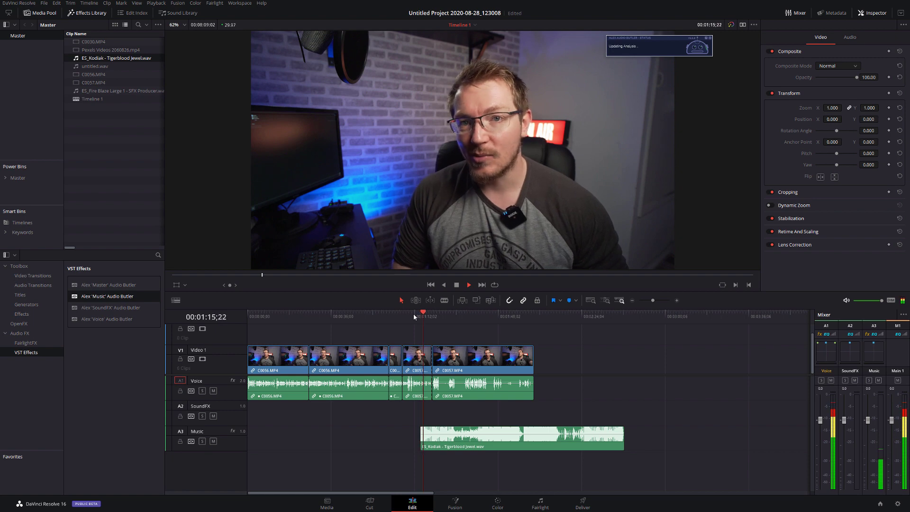
pyautogui.press('space')
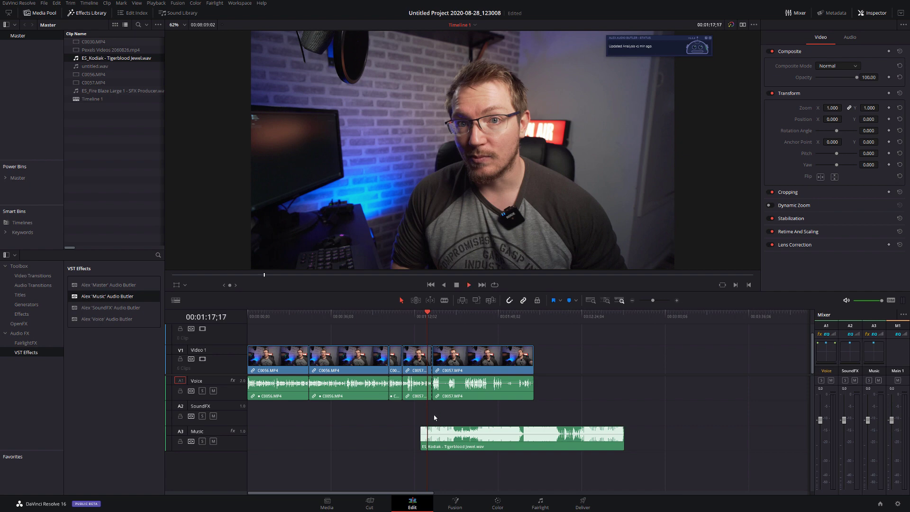
pyautogui.press('space')
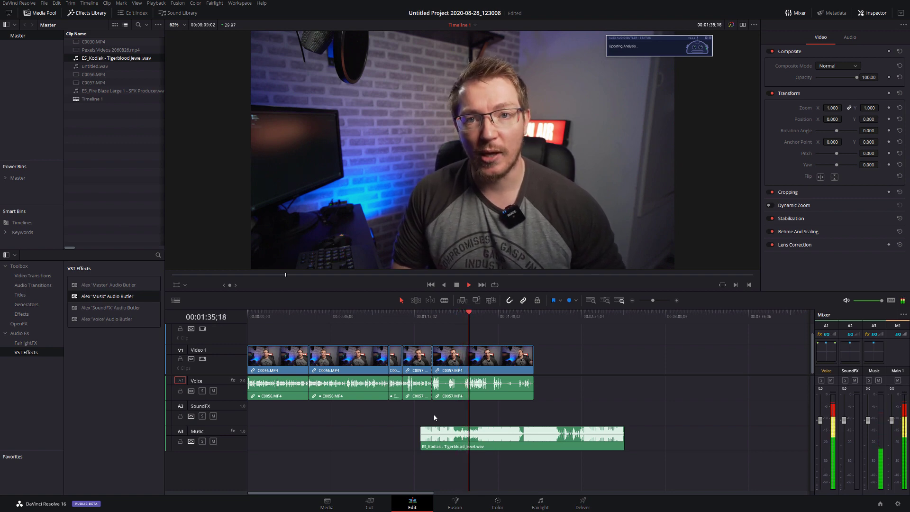
pyautogui.press('space')
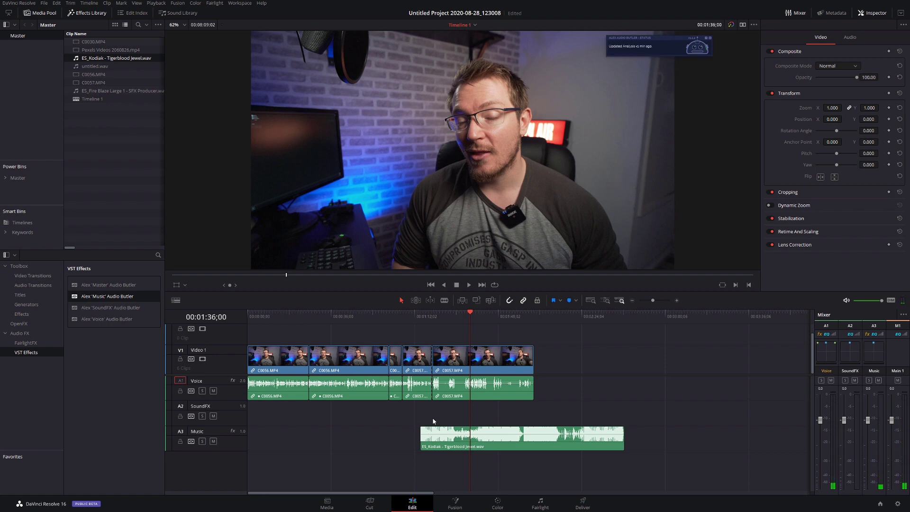
pyautogui.click(441, 315)
pyautogui.press('space')
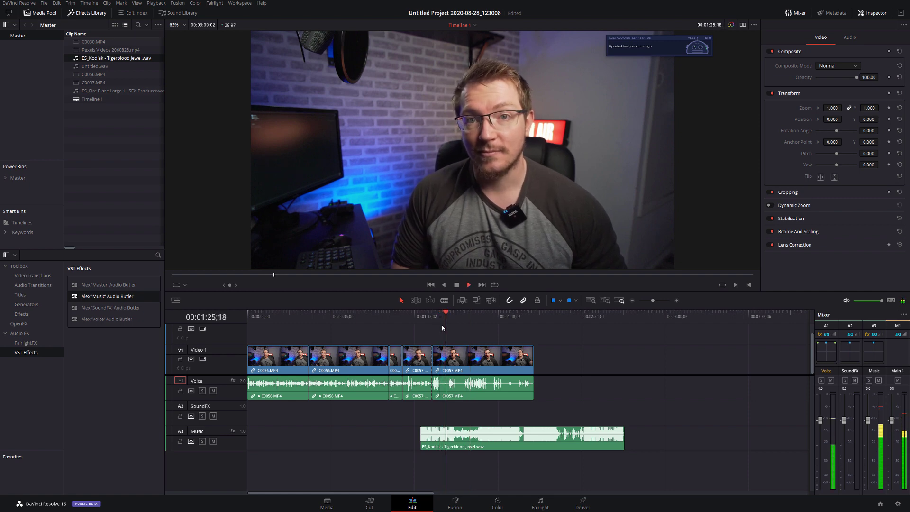
pyautogui.press('space')
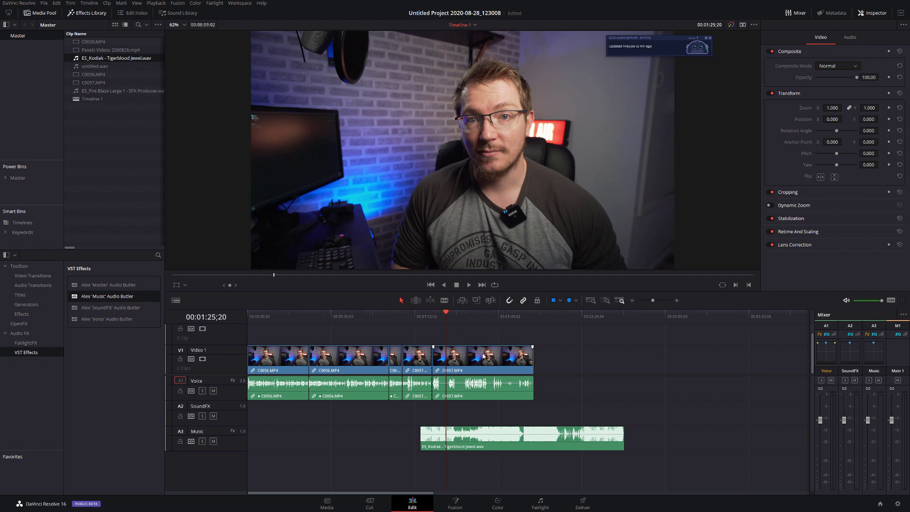
# Raise the Music track's Audio Butler target volume to IIIII and play back the mix
pyautogui.click(238, 443)
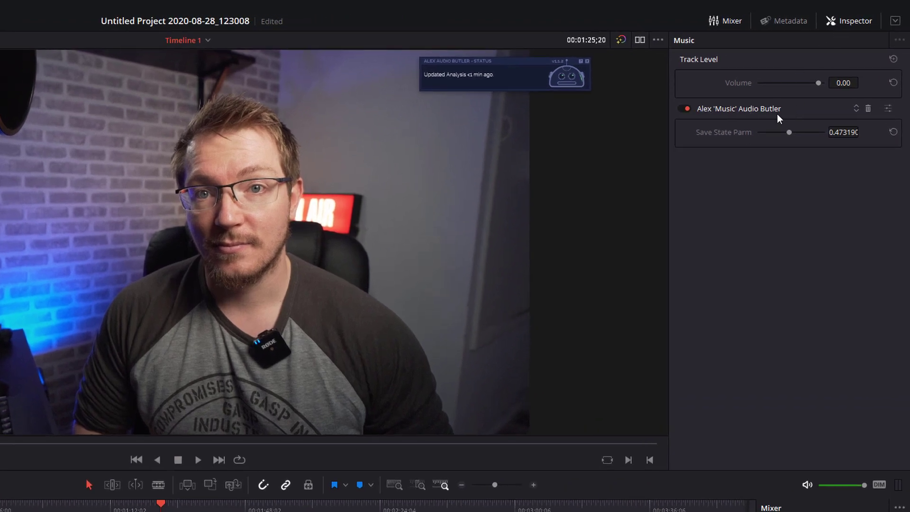
pyautogui.click(888, 109)
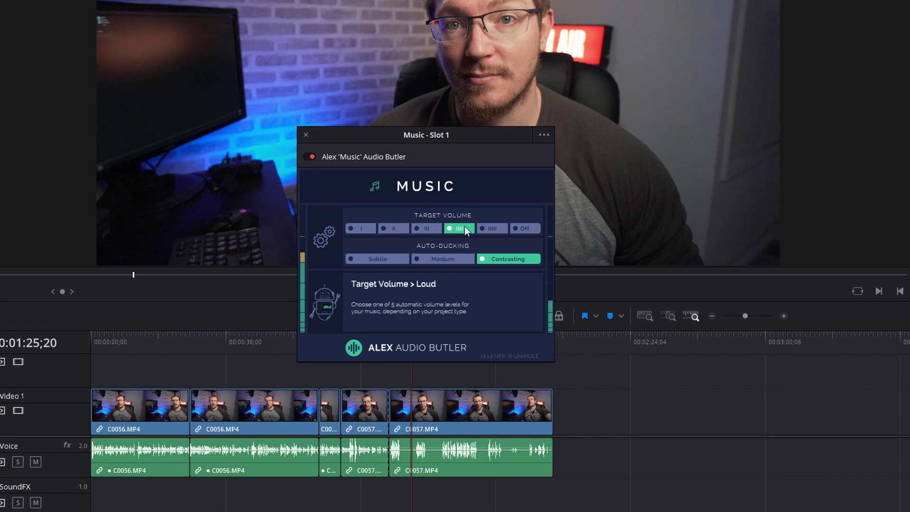
pyautogui.click(493, 228)
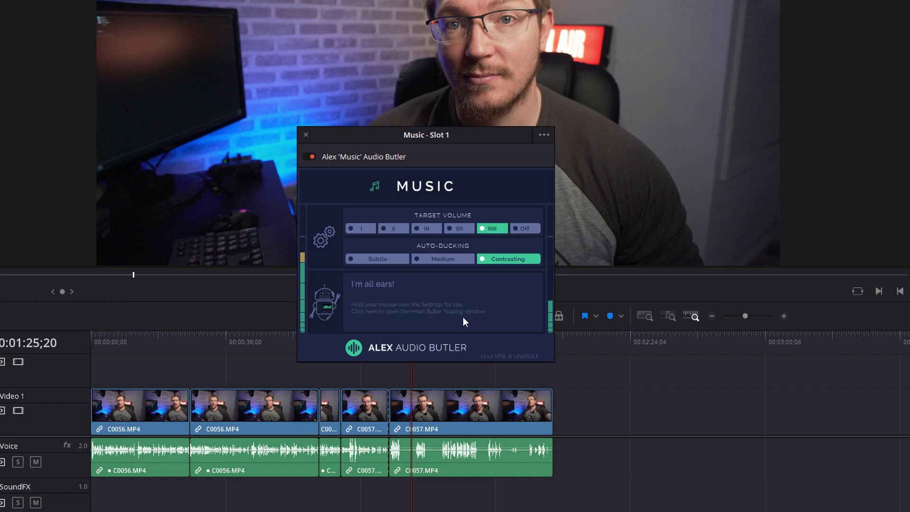
pyautogui.click(307, 135)
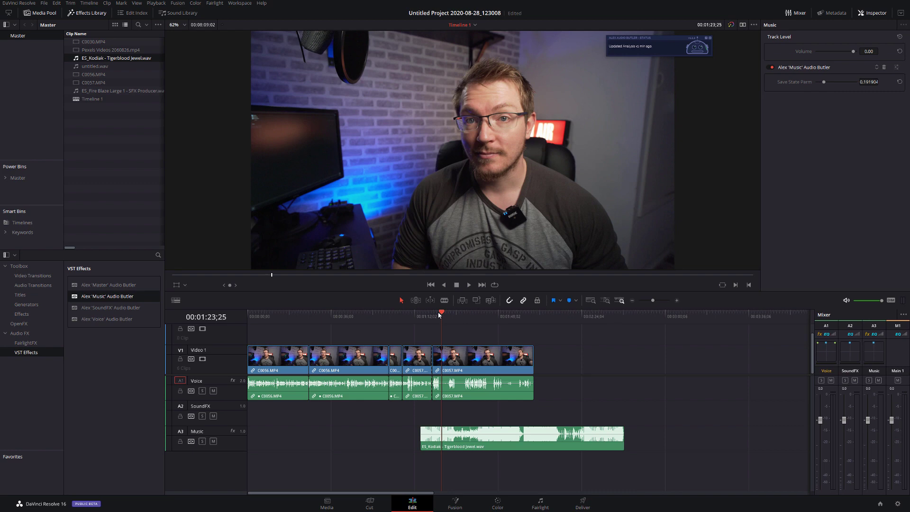
pyautogui.press('space')
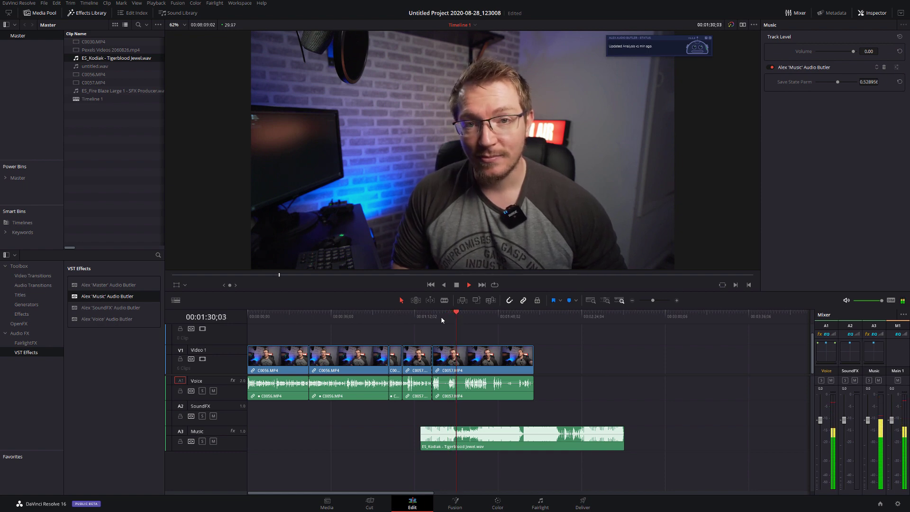
pyautogui.press('space')
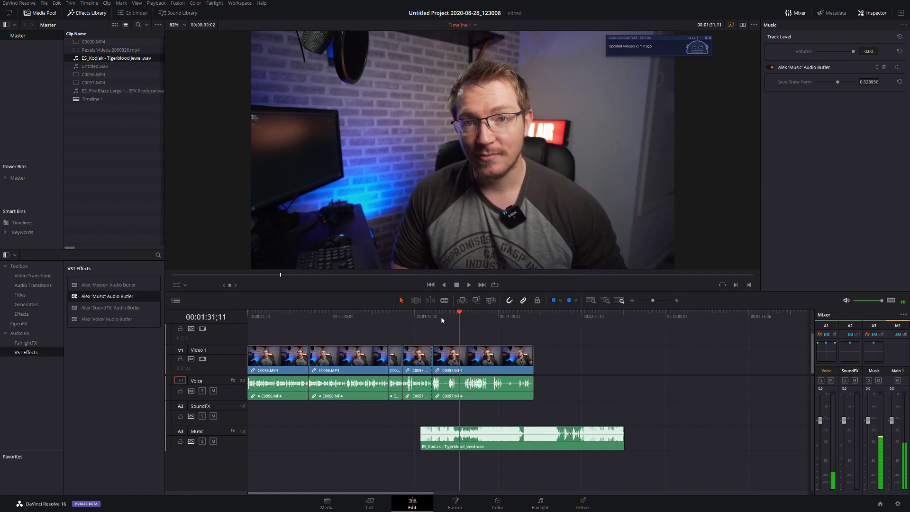
# Apply Alex 'SoundFX' Audio Butler to the SoundFX track at target volume III, ducking Off
pyautogui.click(240, 421)
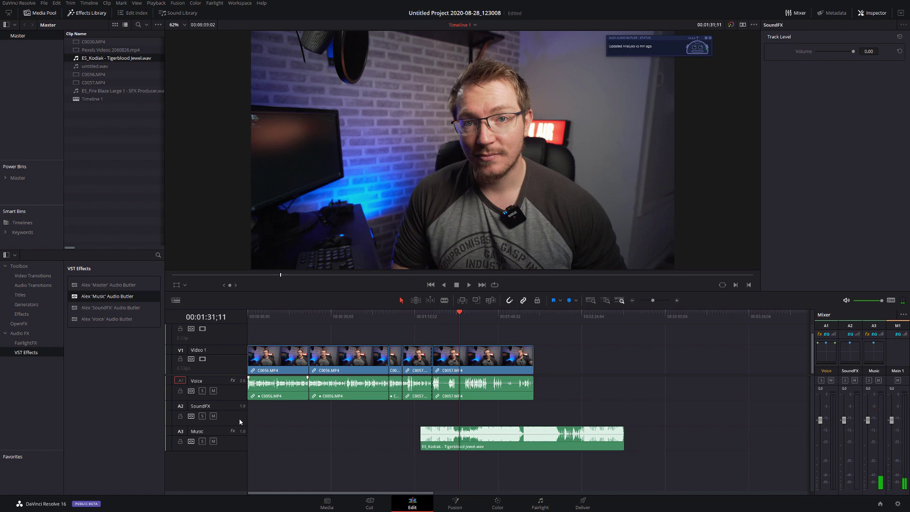
pyautogui.moveTo(99, 308); pyautogui.dragTo(236, 421)
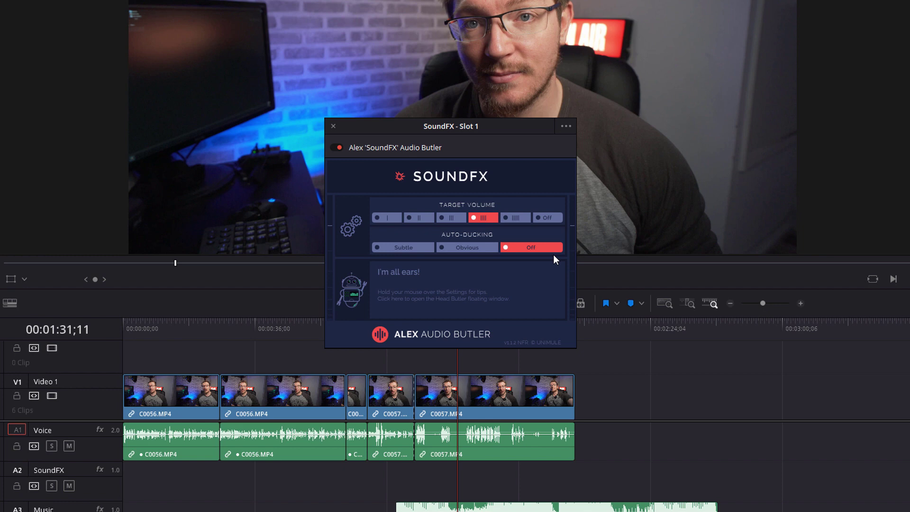
pyautogui.click(334, 127)
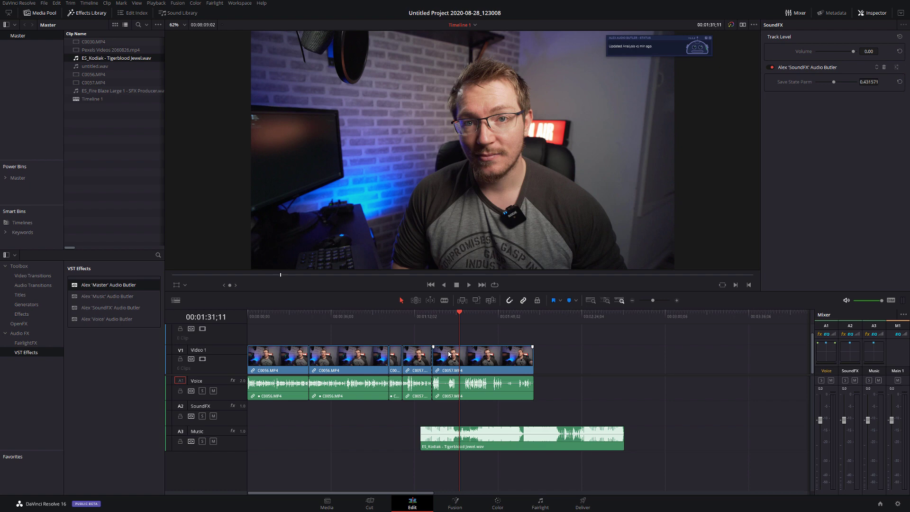
# On the Fairlight page, add Uncategorized > Alex 'Master' Audio Butler to M1's effects slot
pyautogui.click(539, 506)
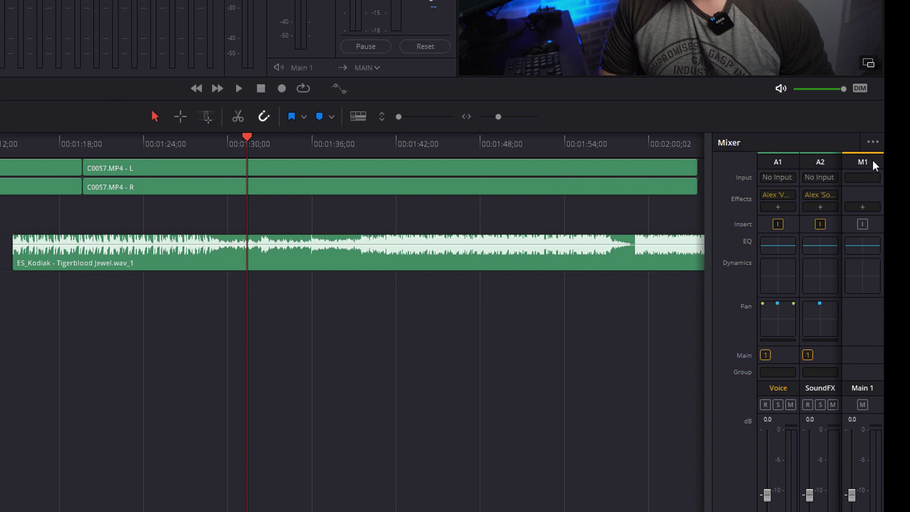
pyautogui.click(863, 207)
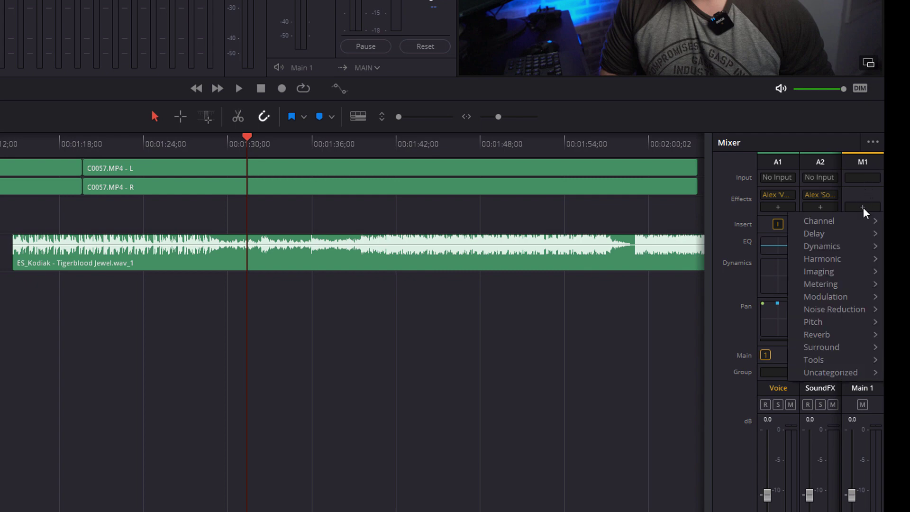
pyautogui.moveTo(847, 373)
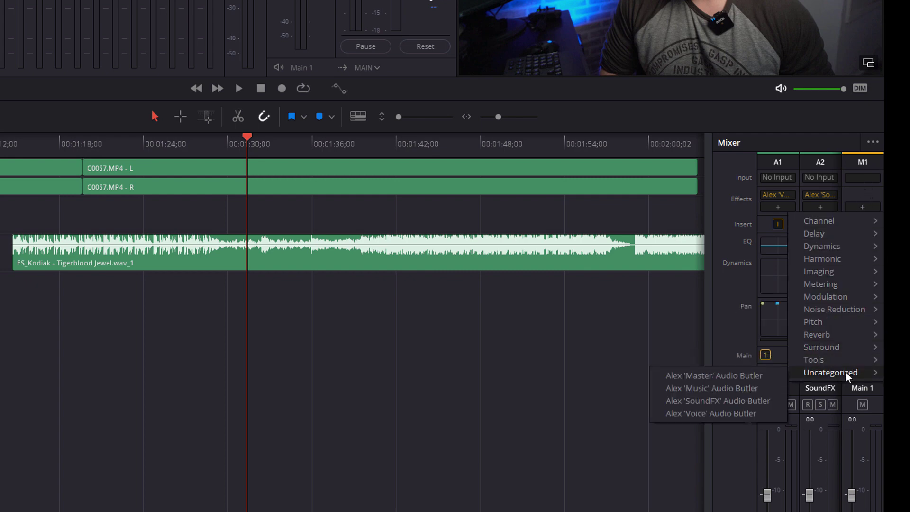
pyautogui.click(695, 377)
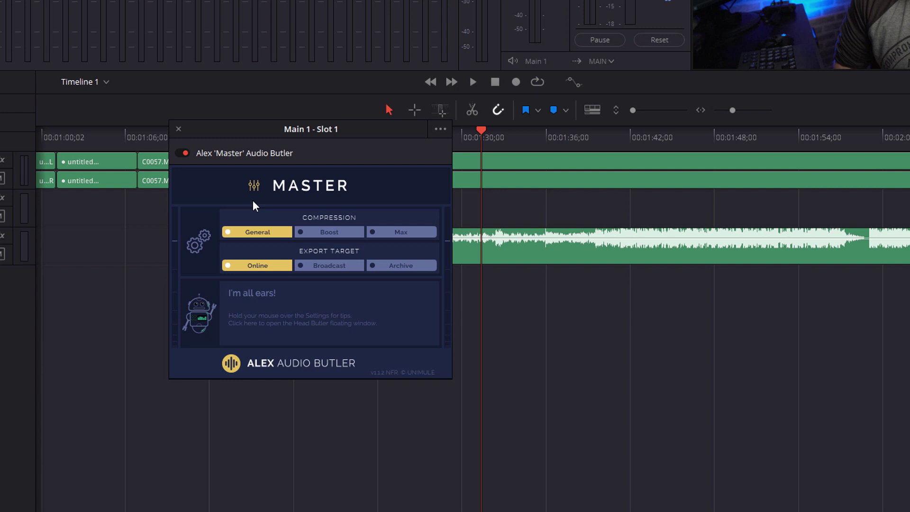
# Review Compression and Export Target, keep General and Online, and close Main 1 - Slot 1
pyautogui.moveTo(265, 232)
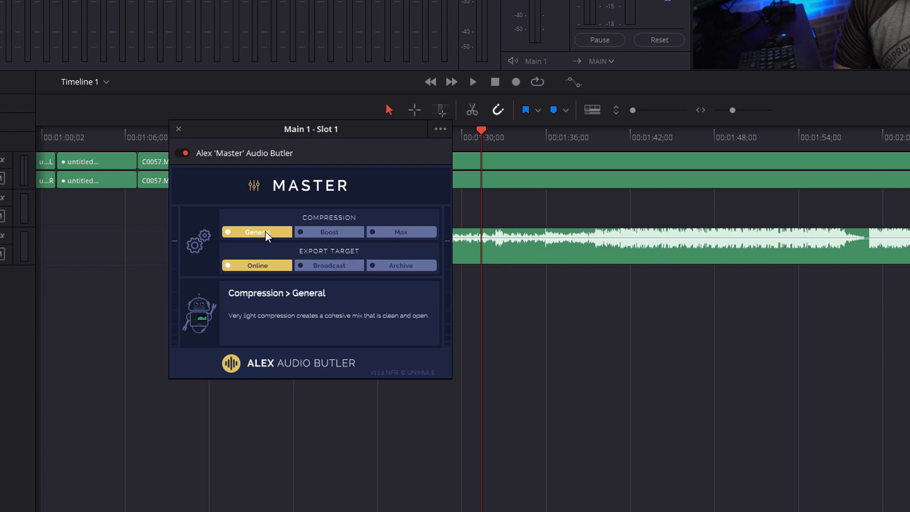
pyautogui.moveTo(320, 232)
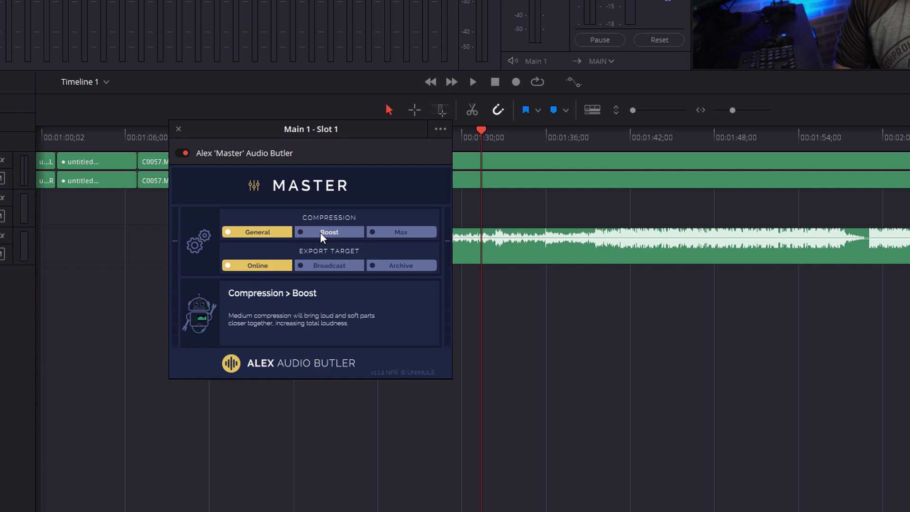
pyautogui.moveTo(388, 237)
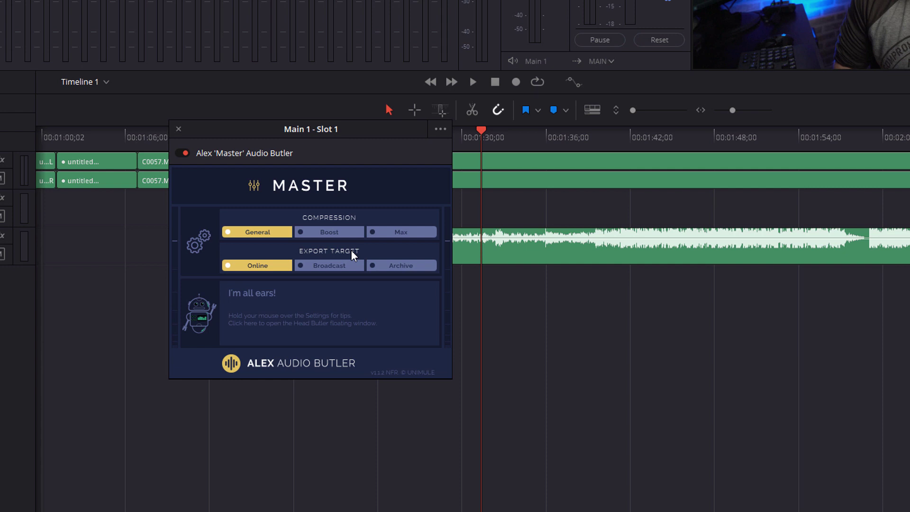
pyautogui.moveTo(272, 266)
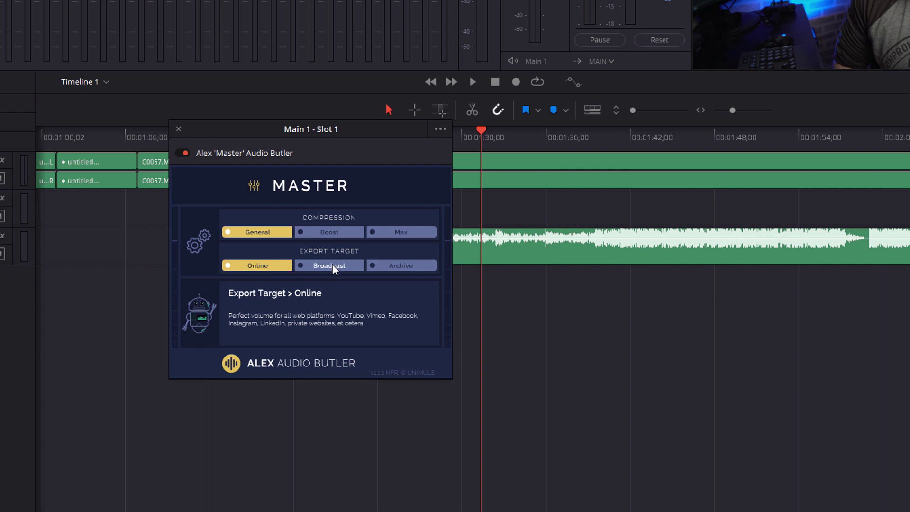
pyautogui.moveTo(333, 265)
pyautogui.moveTo(407, 266)
pyautogui.click(179, 130)
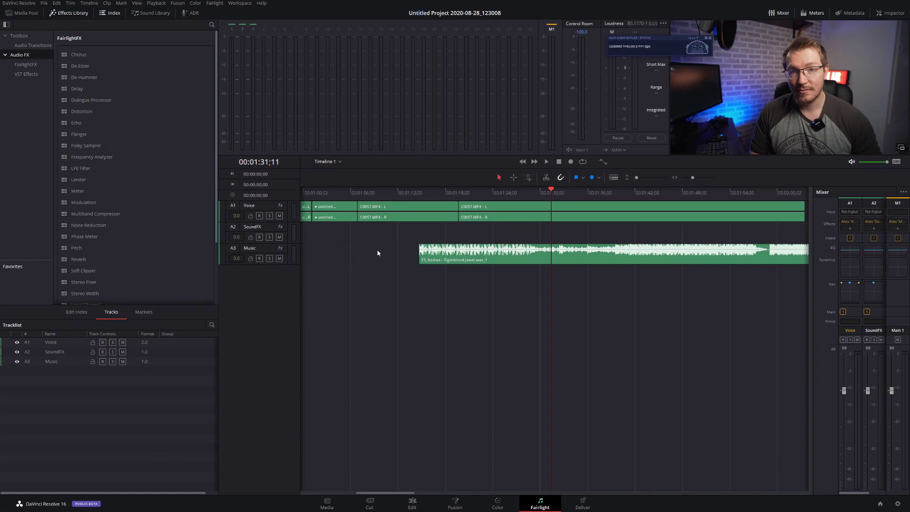
# Put Noise Reduction on the Voice track with the Reset Noise Profile preset and Auto Speech Mode, and move the playhead to about 00:40
pyautogui.click(413, 504)
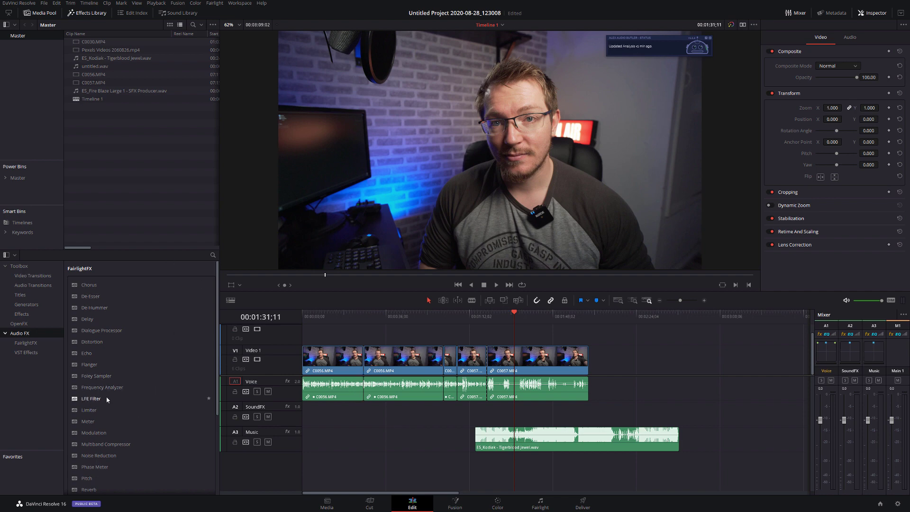
pyautogui.moveTo(98, 456); pyautogui.dragTo(280, 405)
pyautogui.click(367, 172)
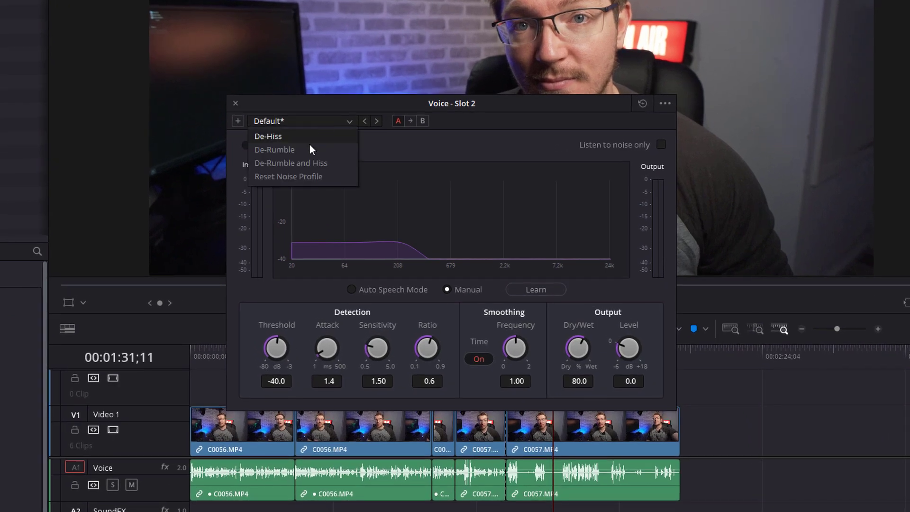
pyautogui.click(294, 176)
pyautogui.click(364, 289)
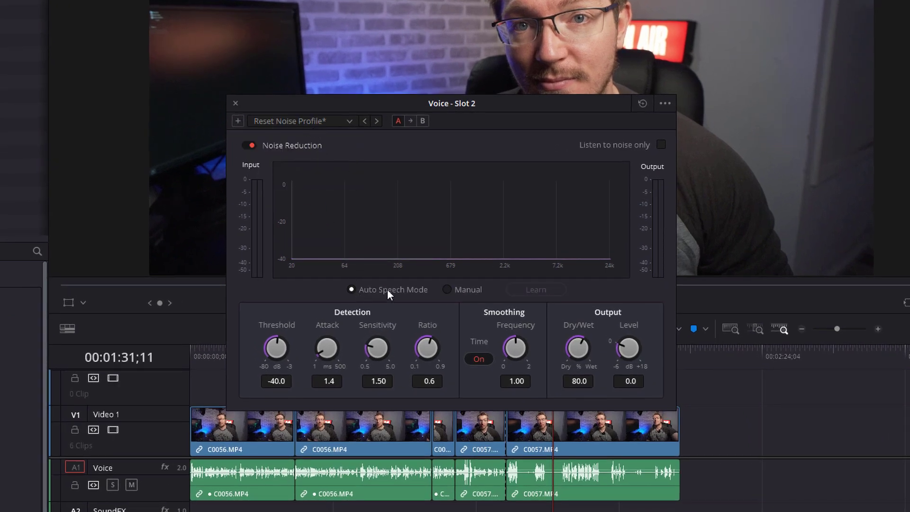
pyautogui.click(236, 104)
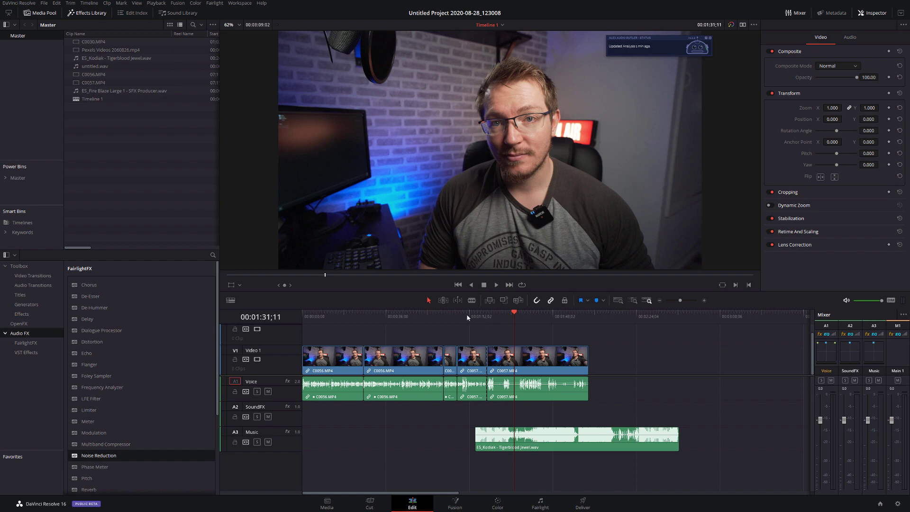
pyautogui.click(397, 316)
pyautogui.press('space')
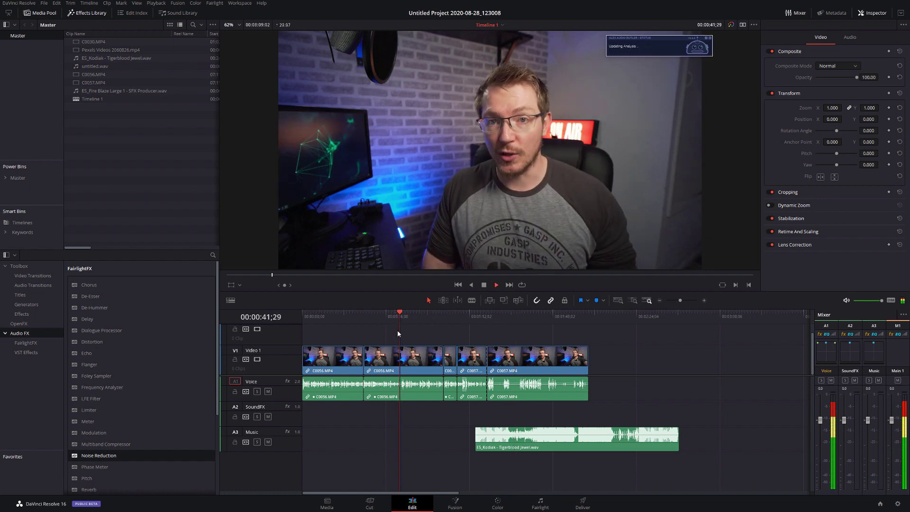
pyautogui.press('space')
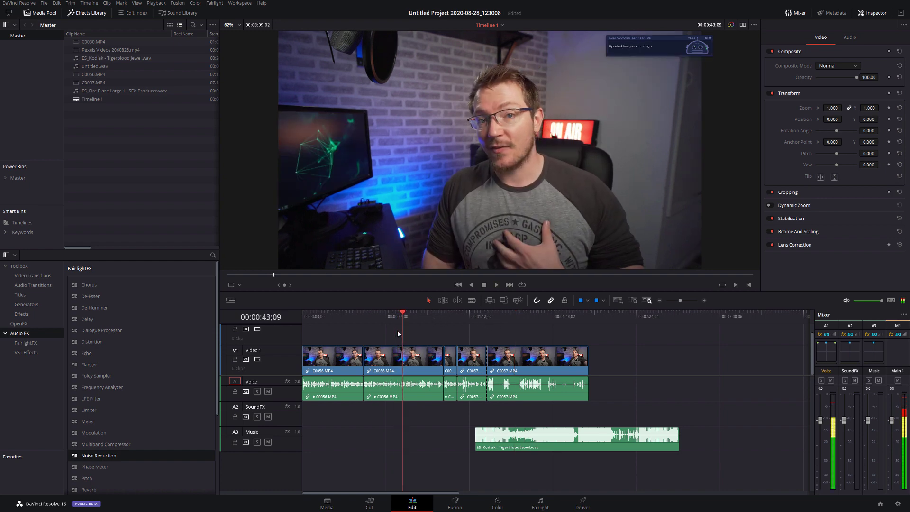